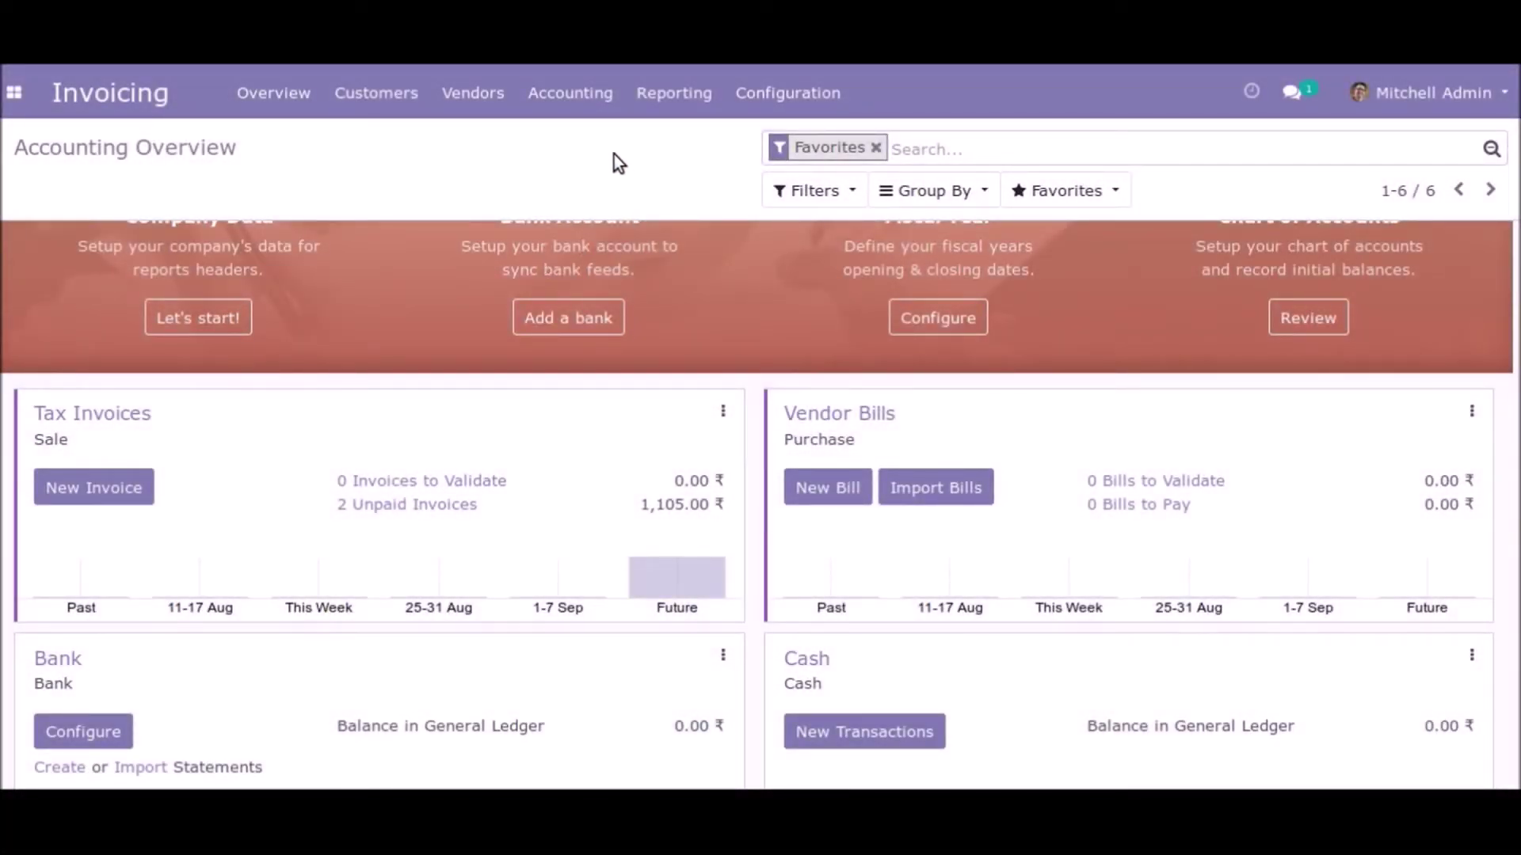
Reload the Accounting Overview and open its Configuration menu
left_click(113, 95)
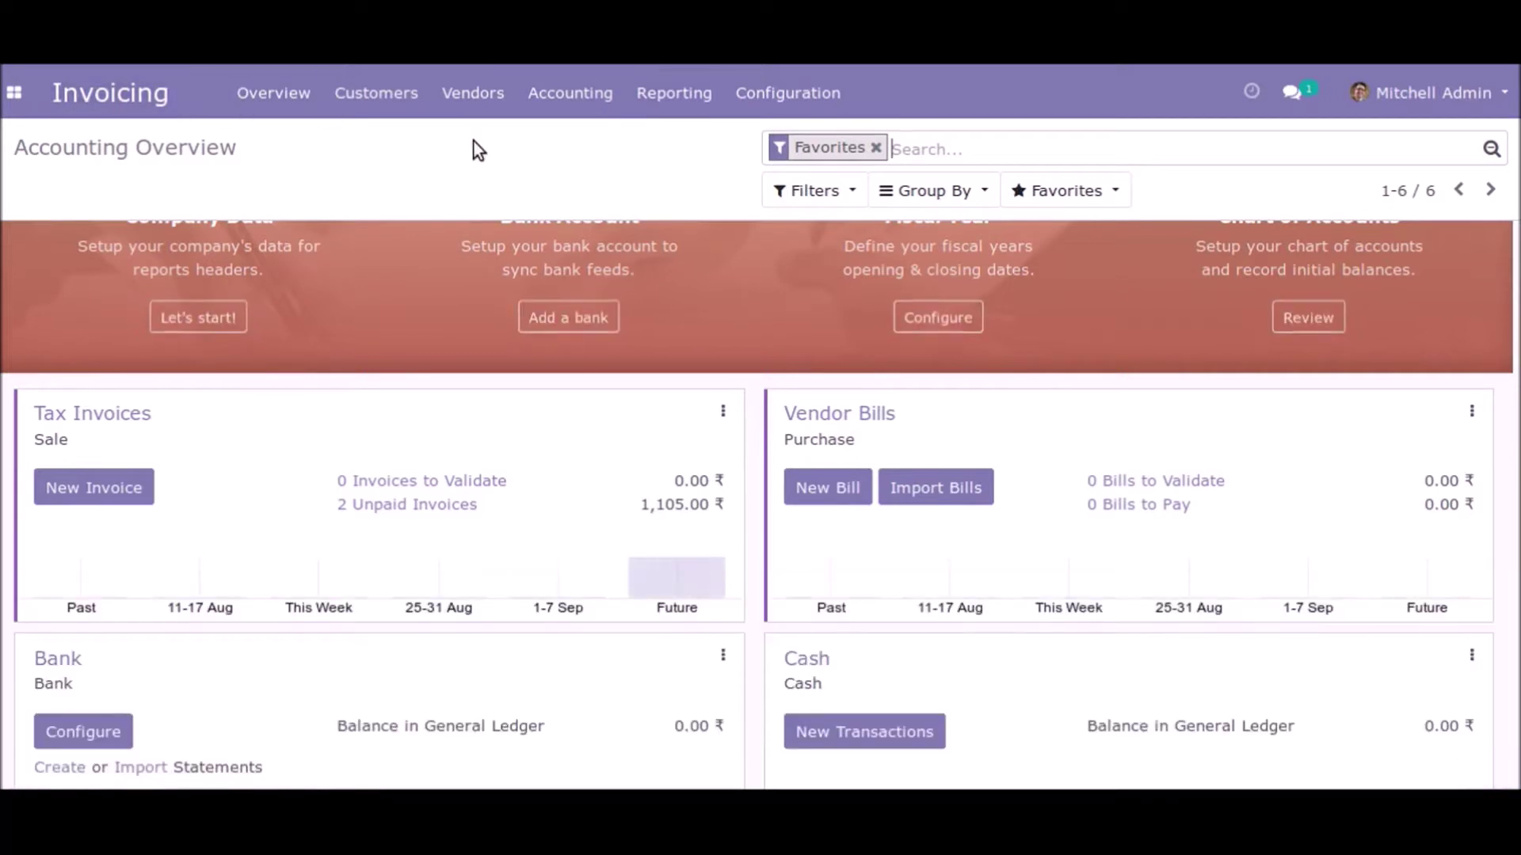
left_click(788, 93)
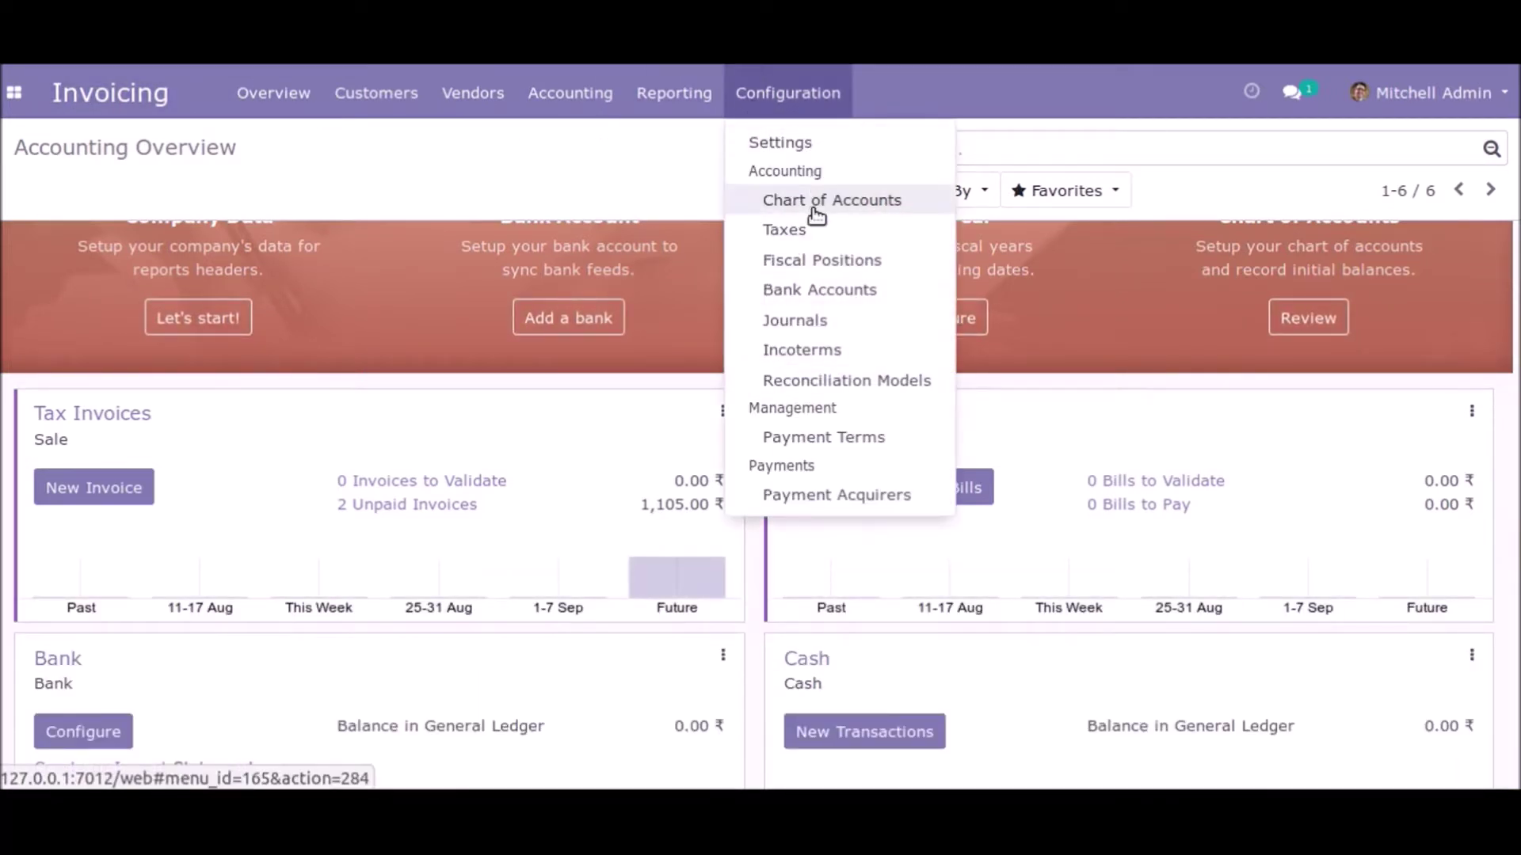
Create a new payment term named '3 month instalment' from the Payment Terms list
left_click(815, 440)
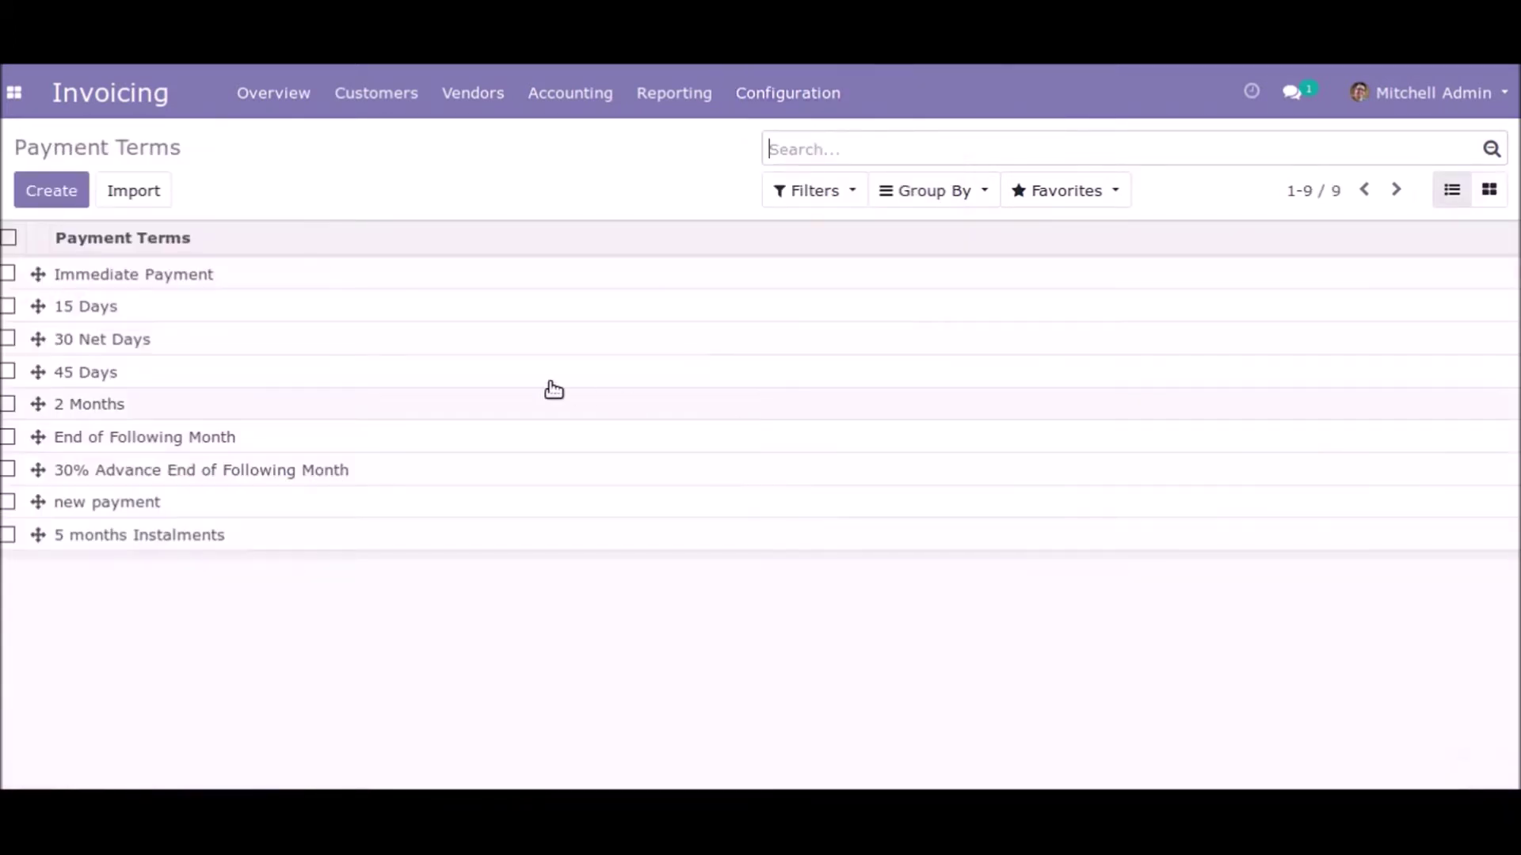
left_click(54, 194)
type("3")
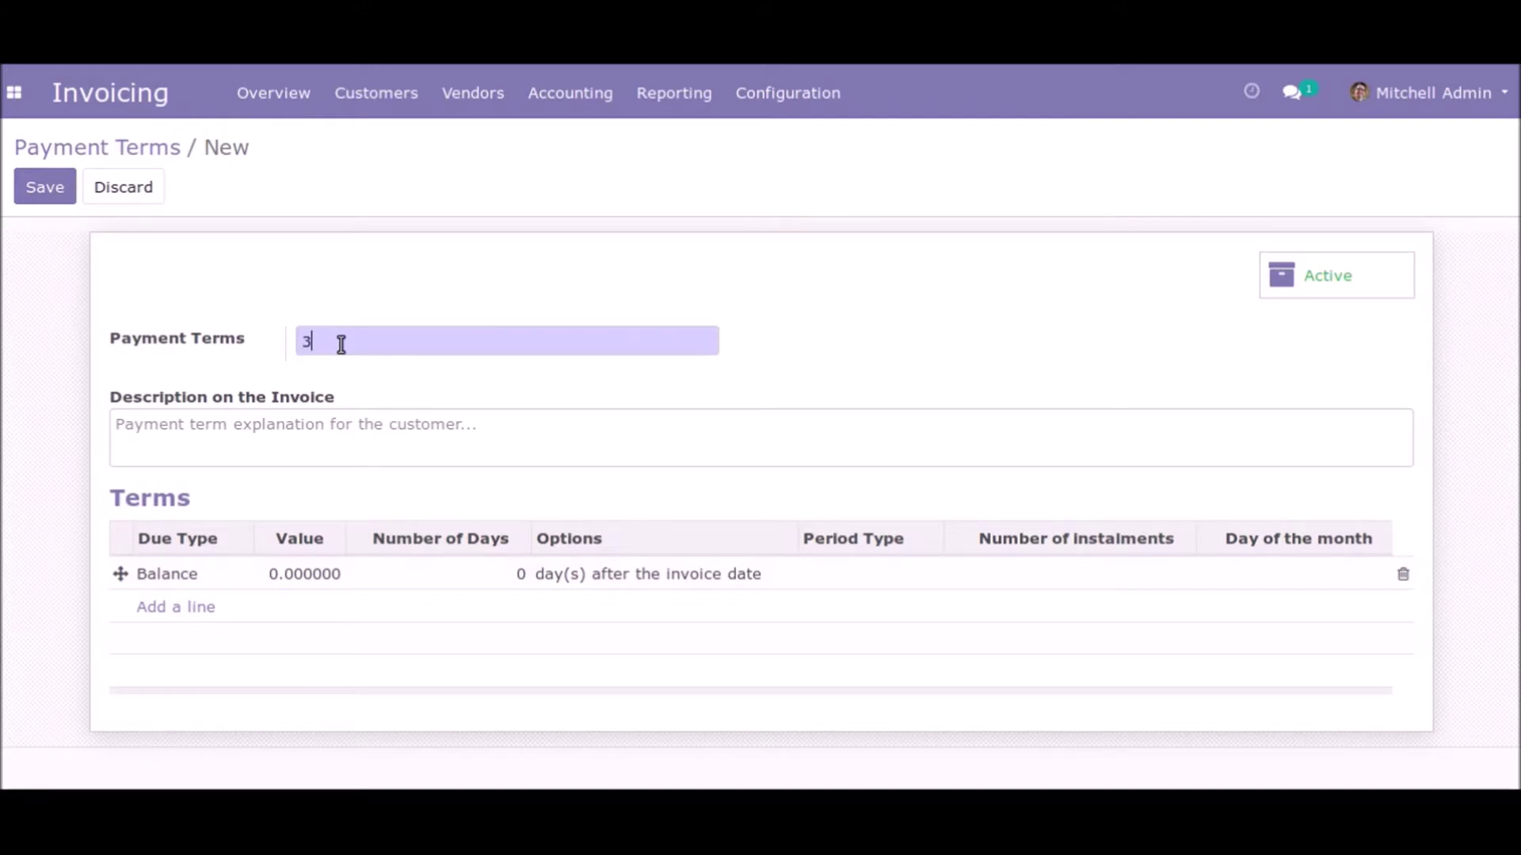
type("month instalment")
left_click(383, 584)
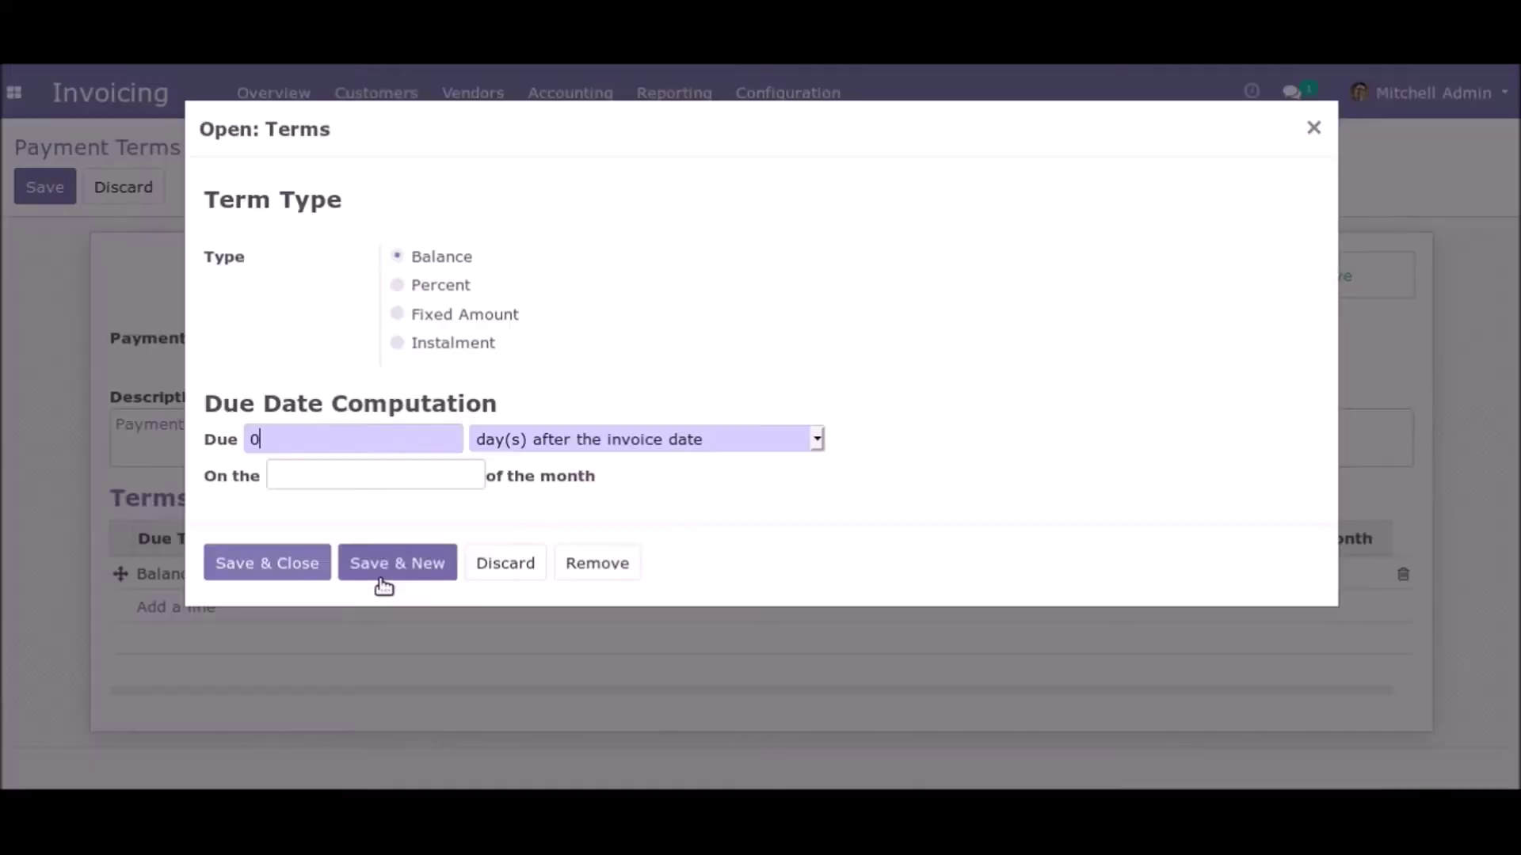
Make the Balance term line an instalment of 3 monthly payments
left_click(398, 343)
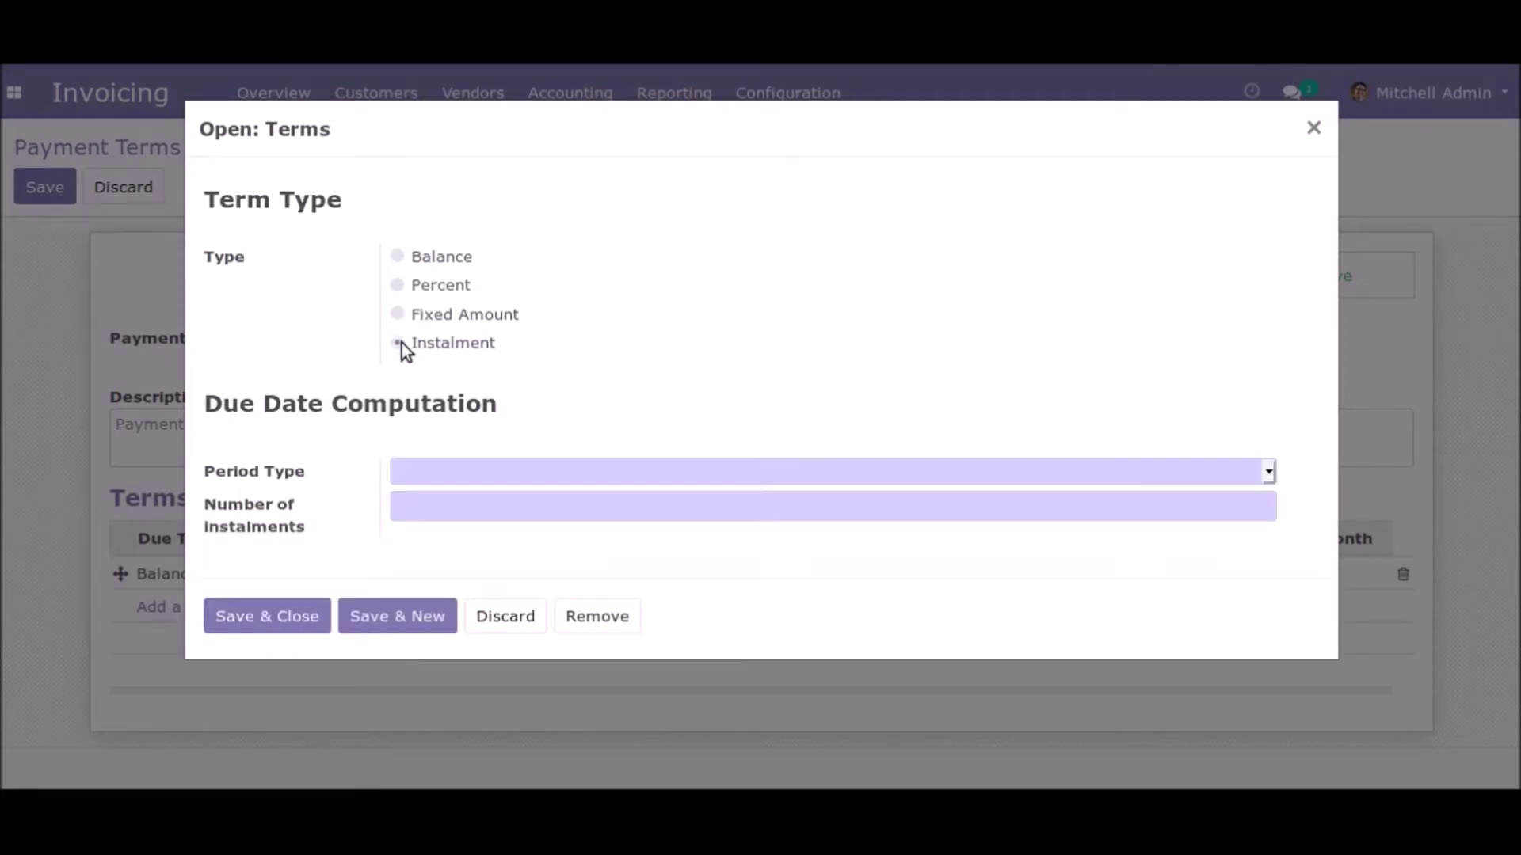
left_click(424, 473)
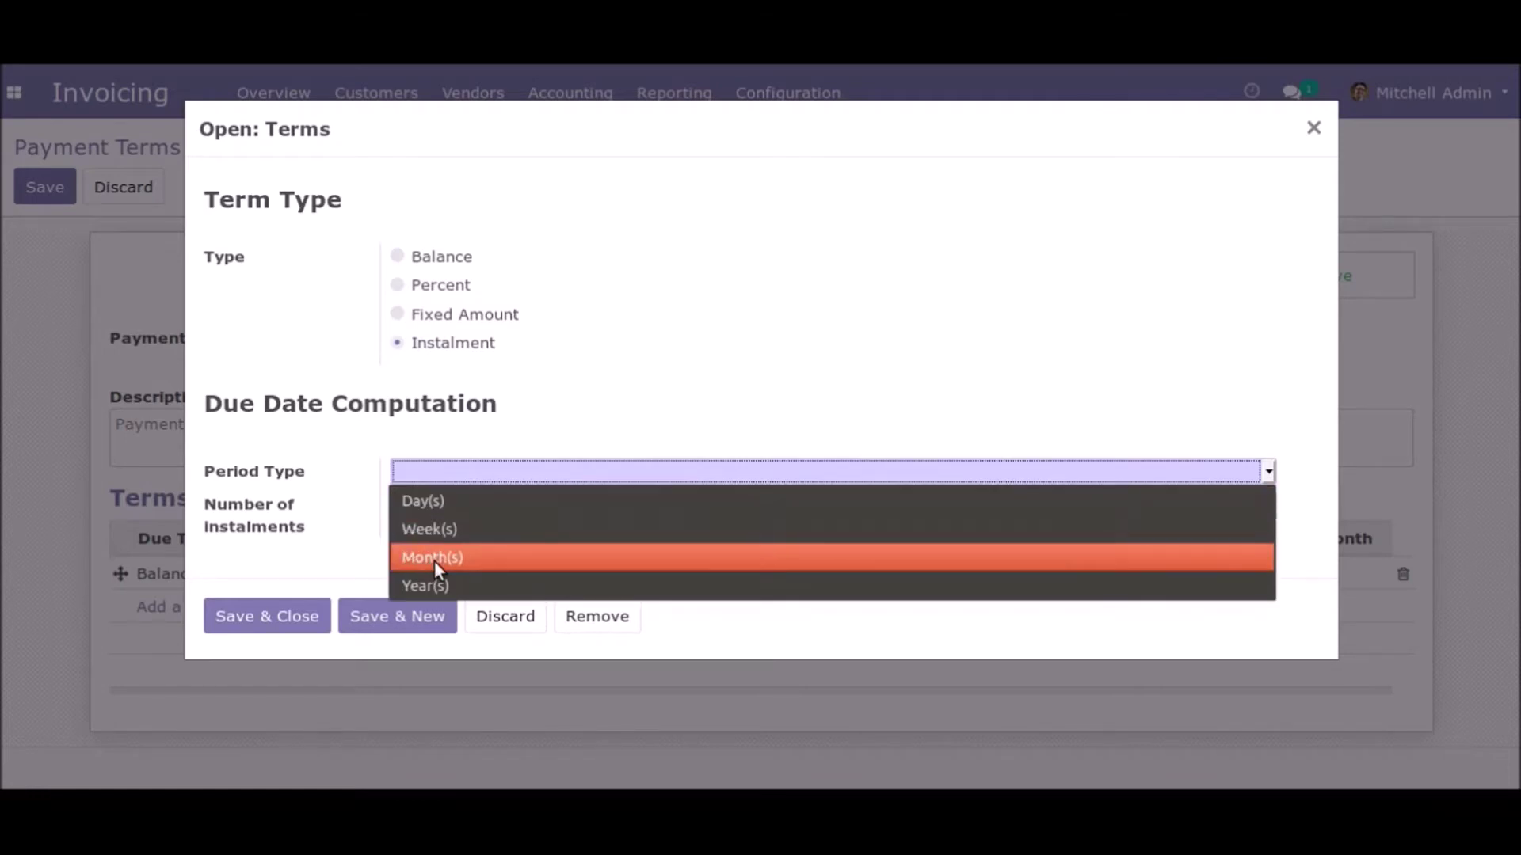
left_click(434, 561)
left_click(432, 508)
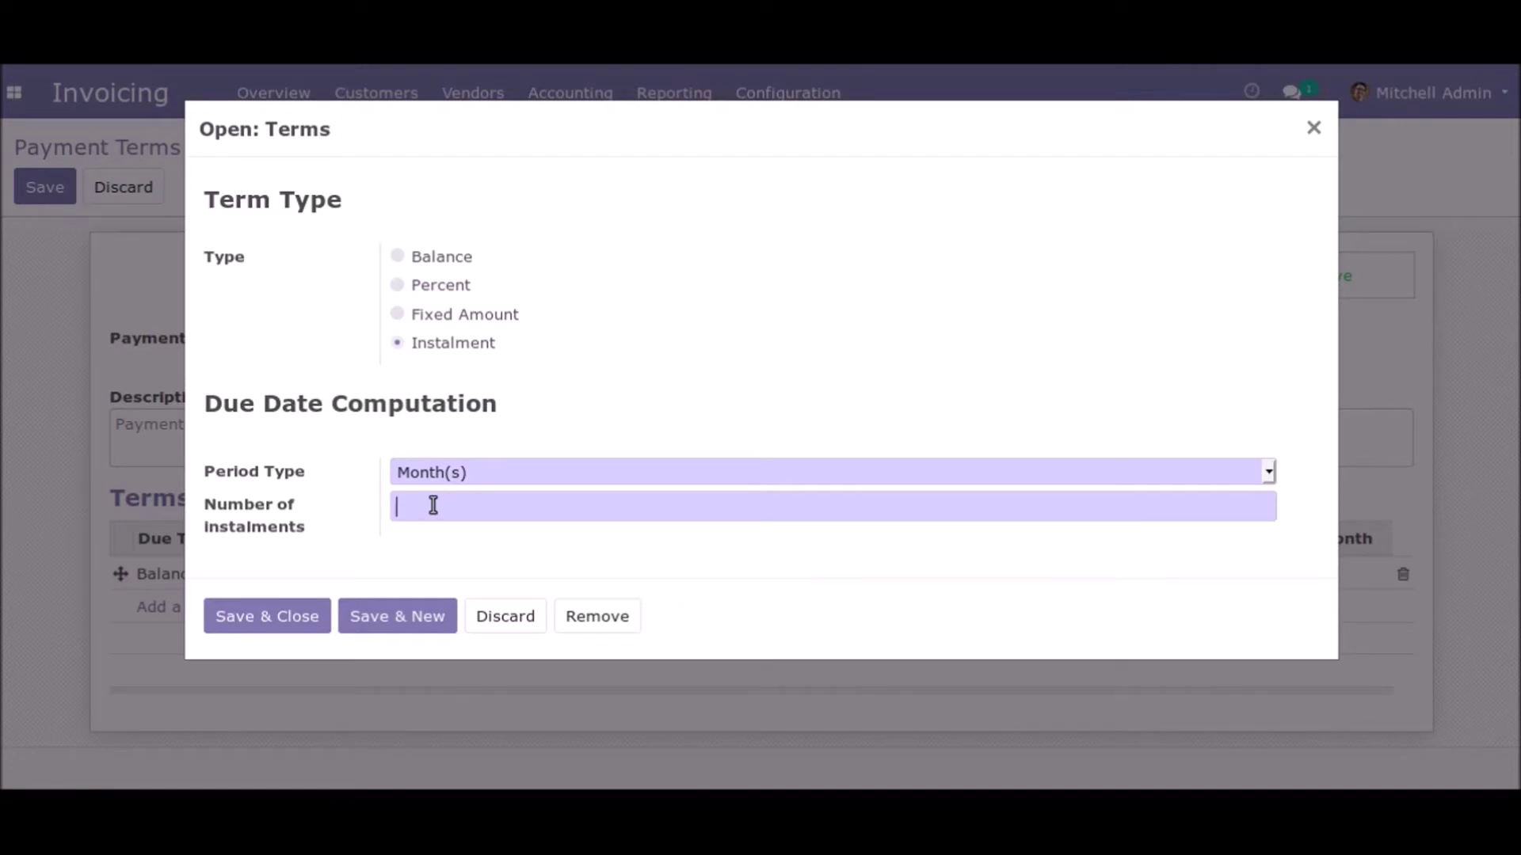
type("3")
left_click(281, 621)
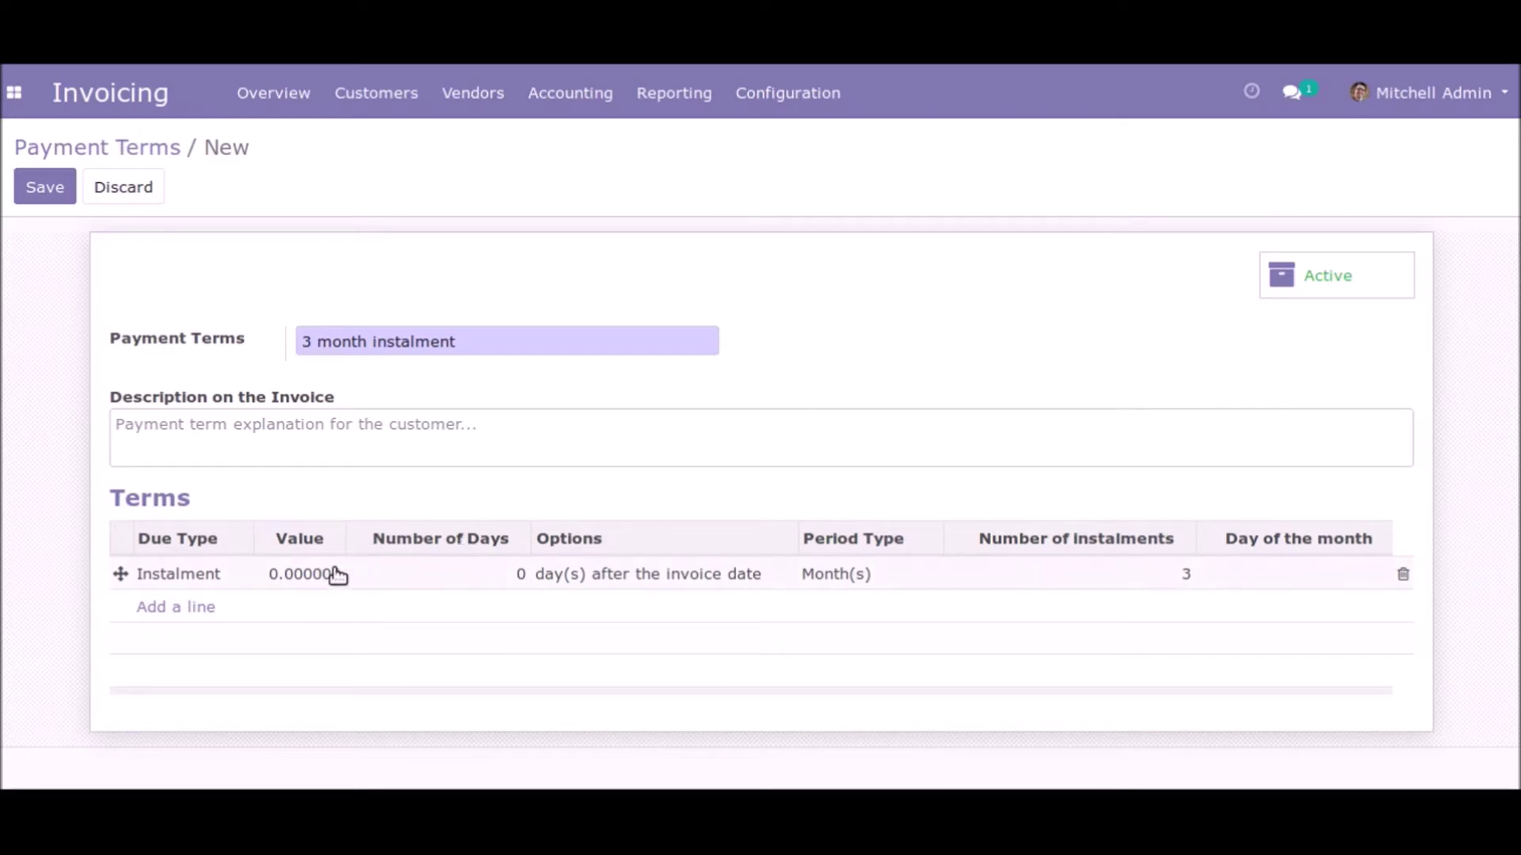
Save the '3 month instalment' term and reopen it from the list to check it
left_click(47, 189)
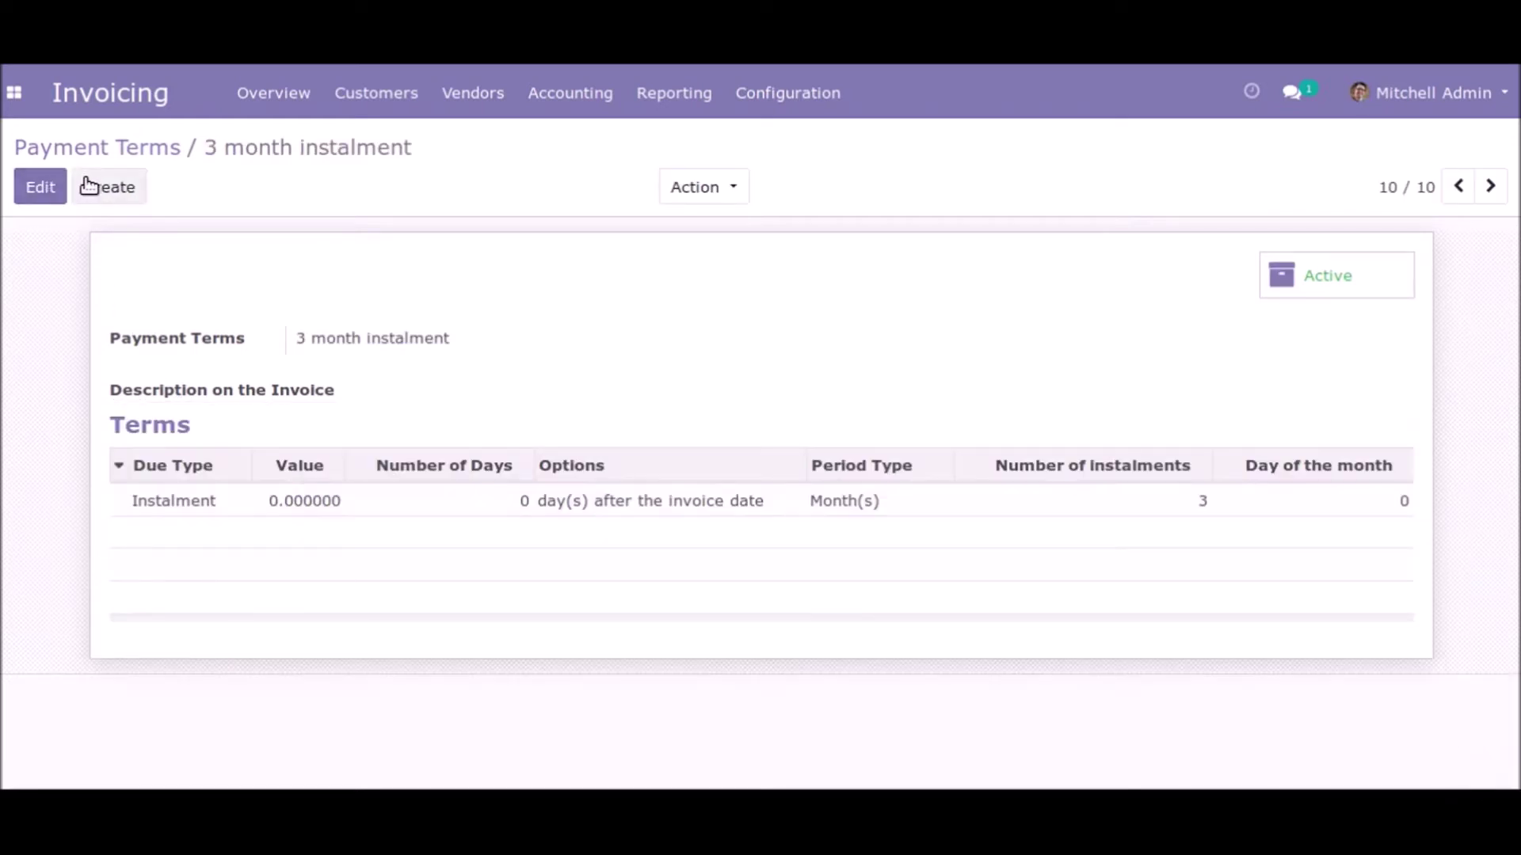
left_click(125, 159)
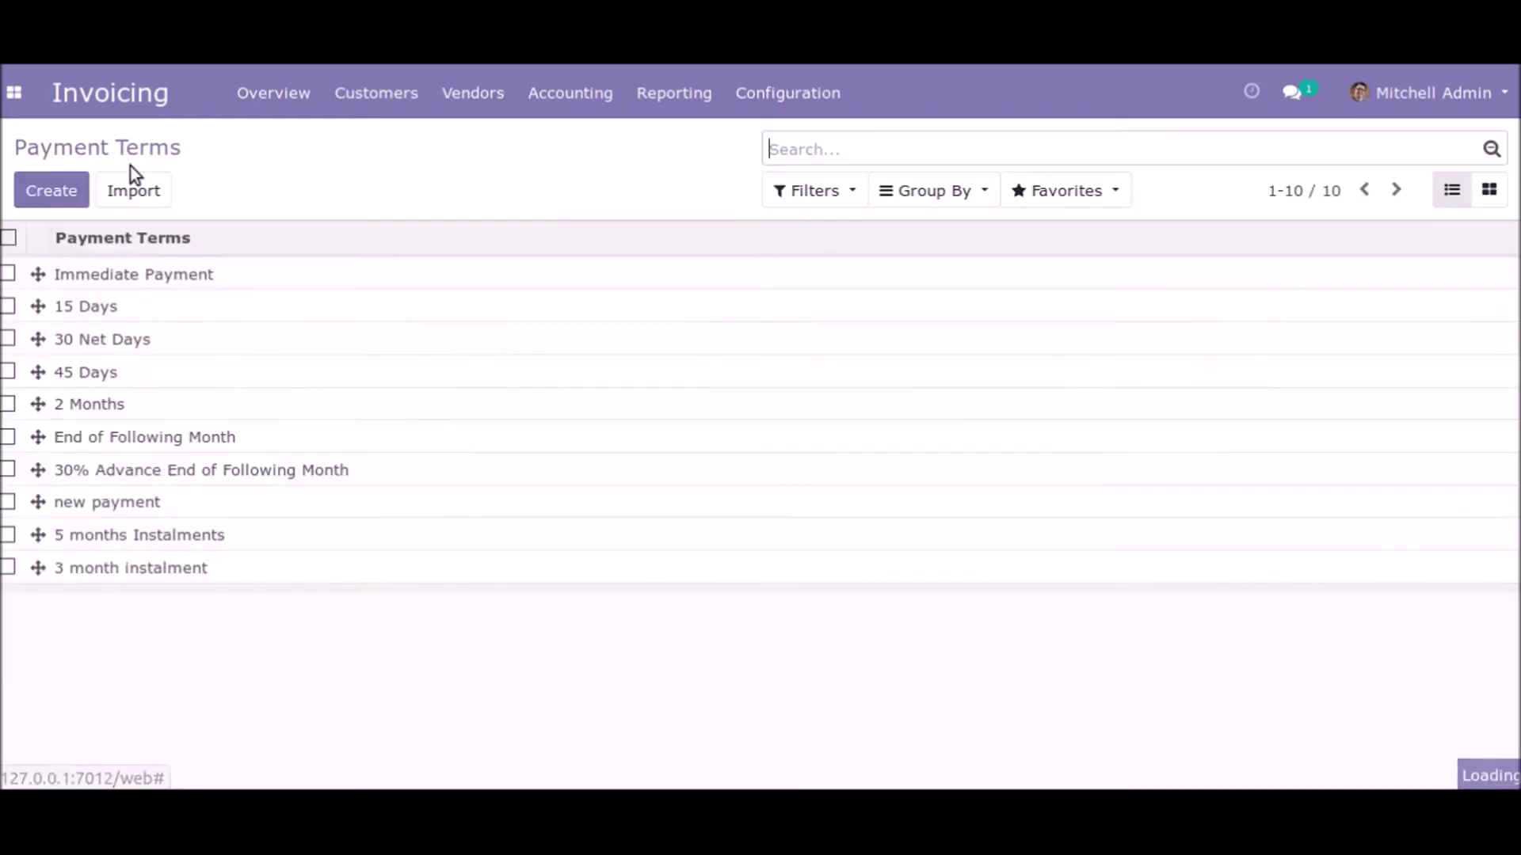
left_click(125, 571)
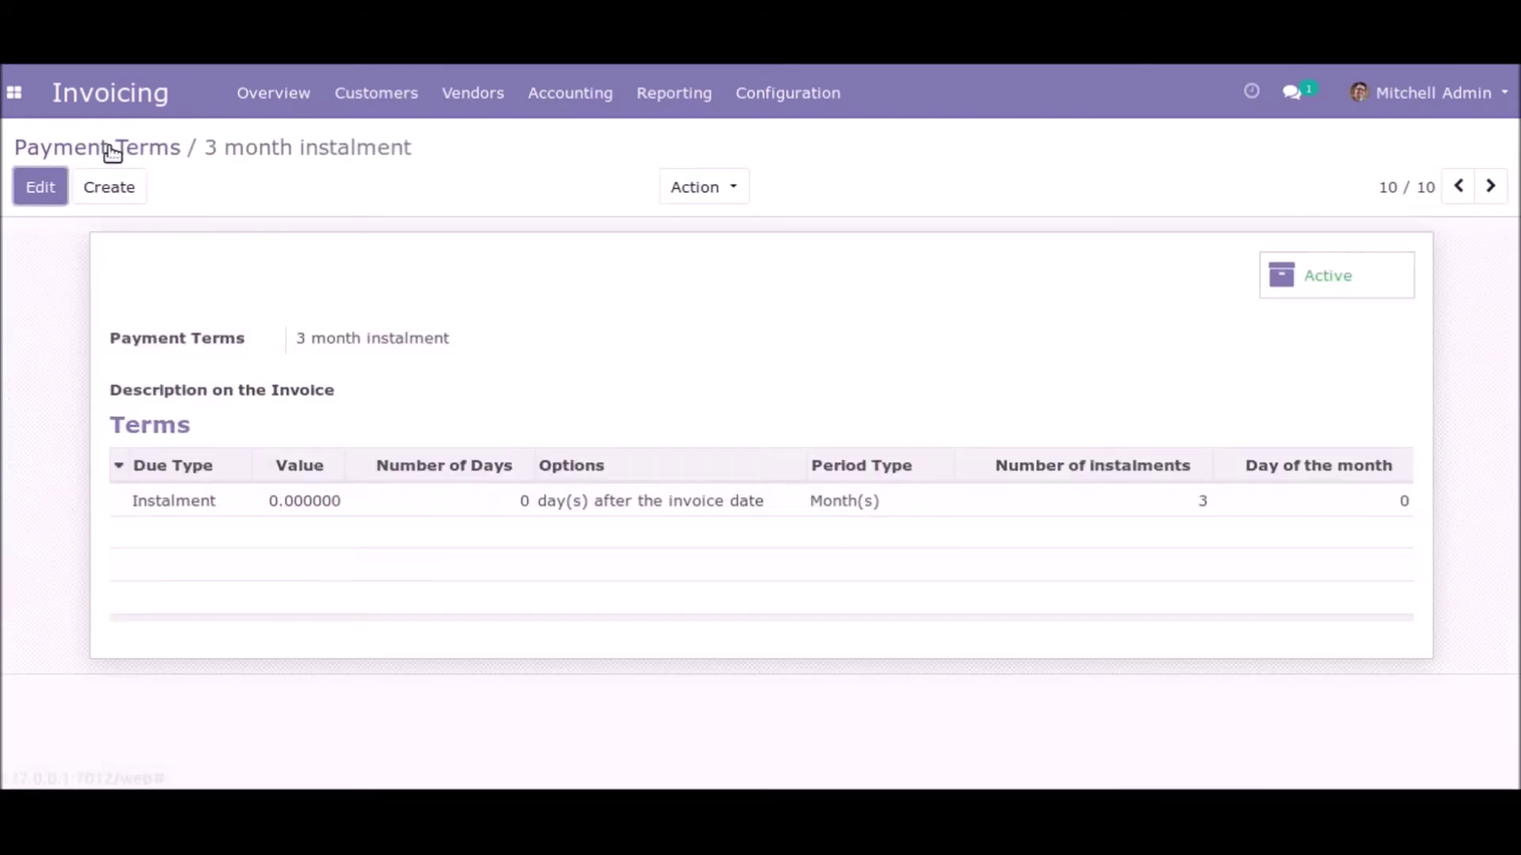
left_click(144, 148)
left_click(368, 99)
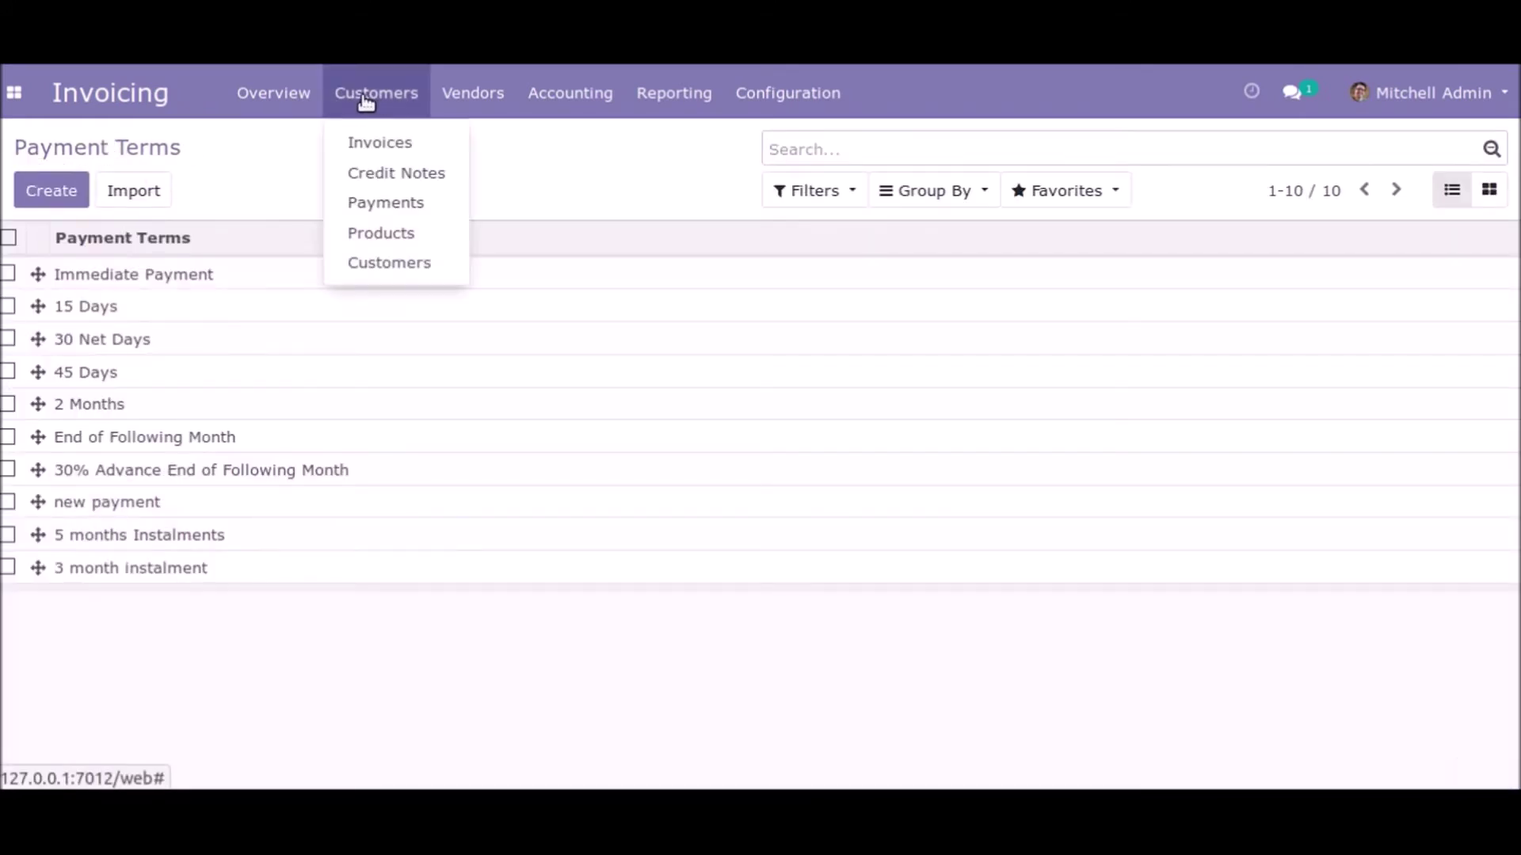
Create a new customer invoice for Deco Addict
left_click(369, 145)
left_click(53, 193)
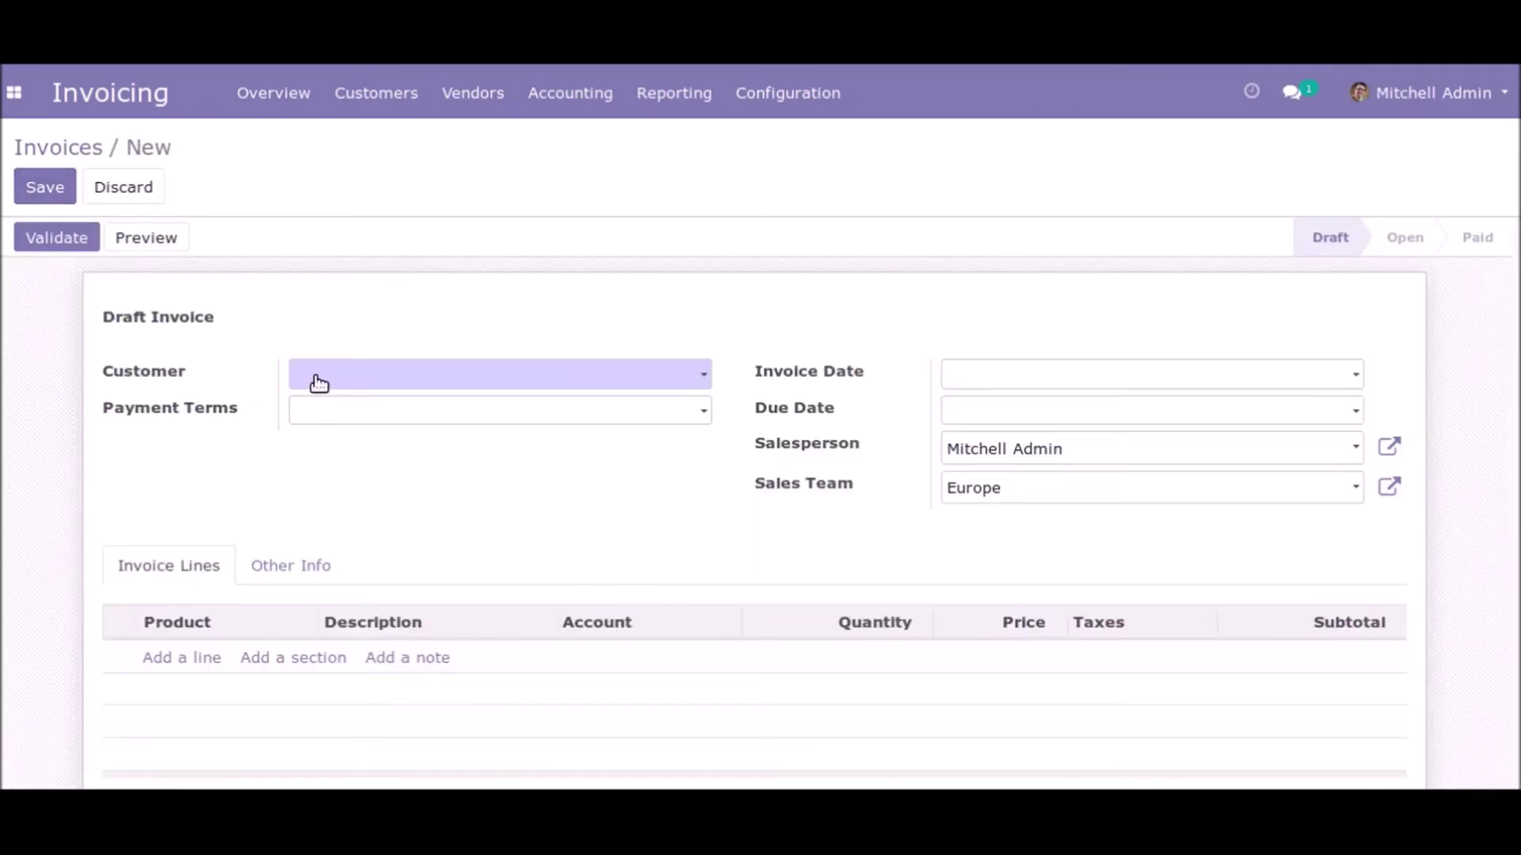
left_click(319, 383)
left_click(337, 528)
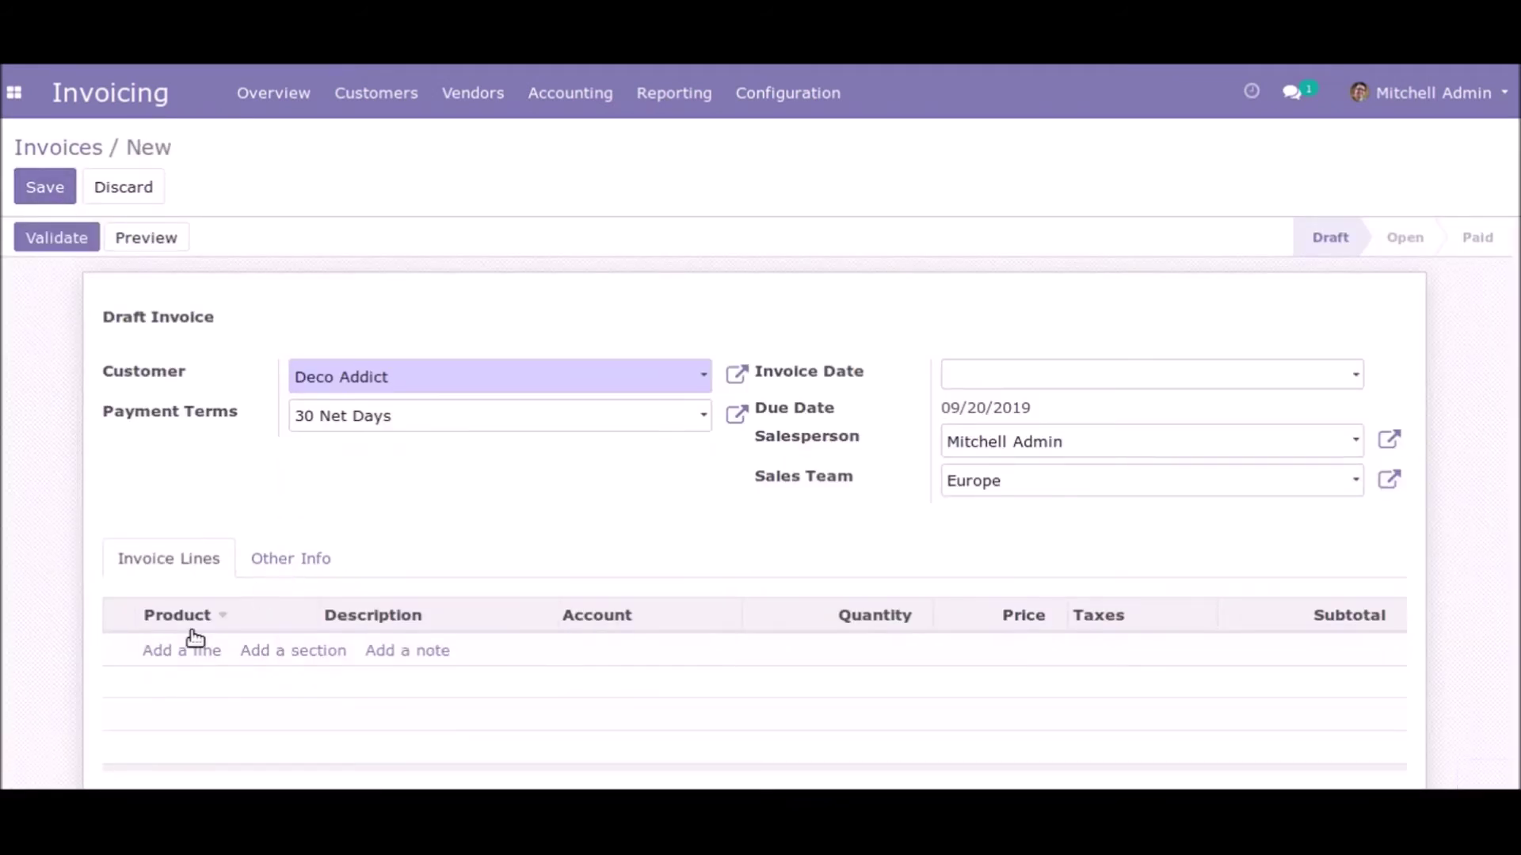
Set the invoice's payment term to '3 month instalment' via Search More
left_click(358, 419)
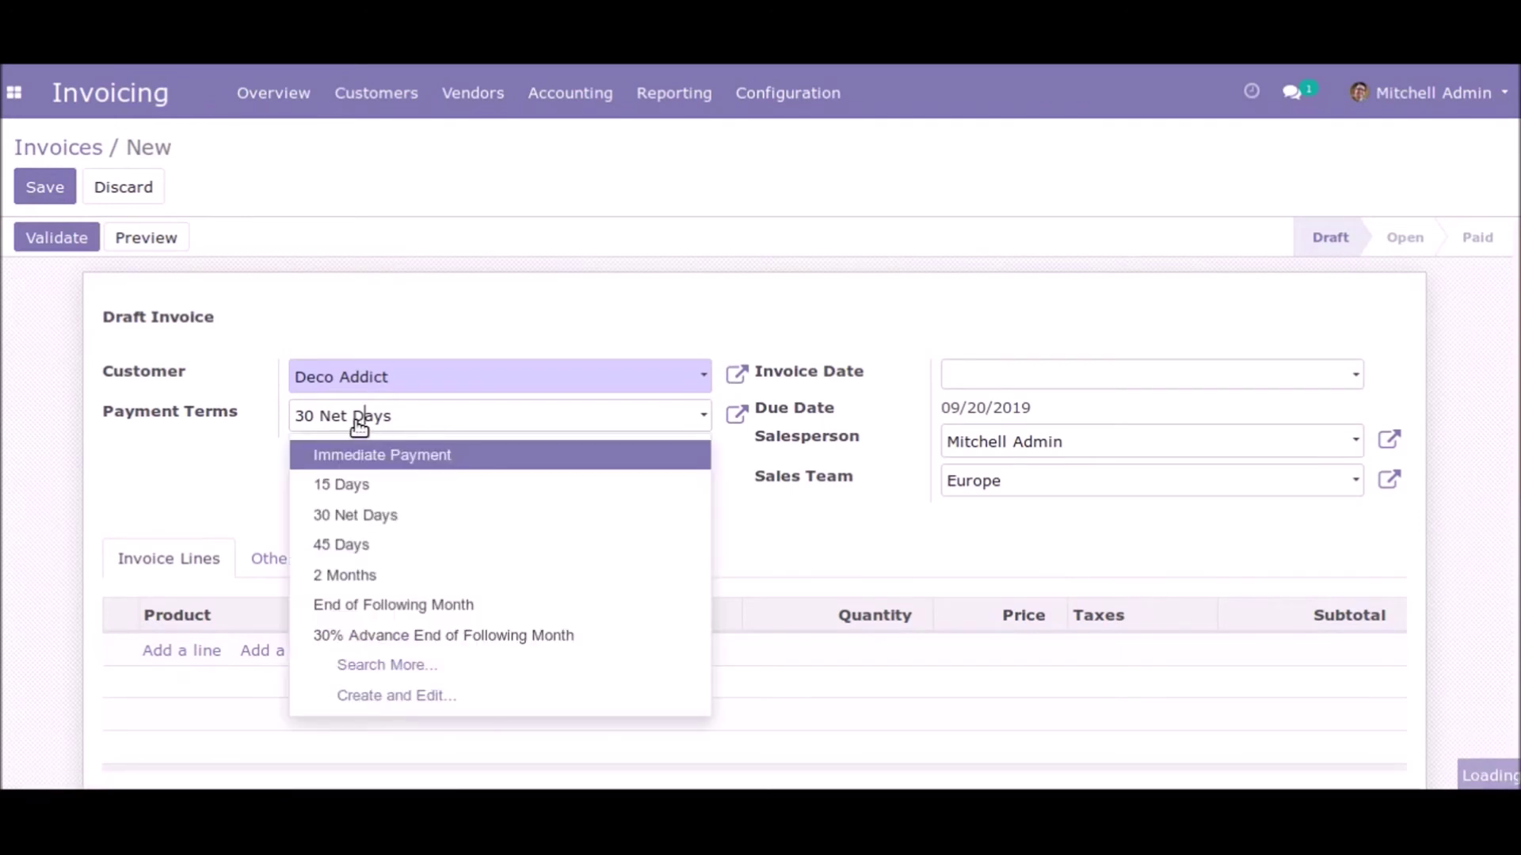
left_click(359, 665)
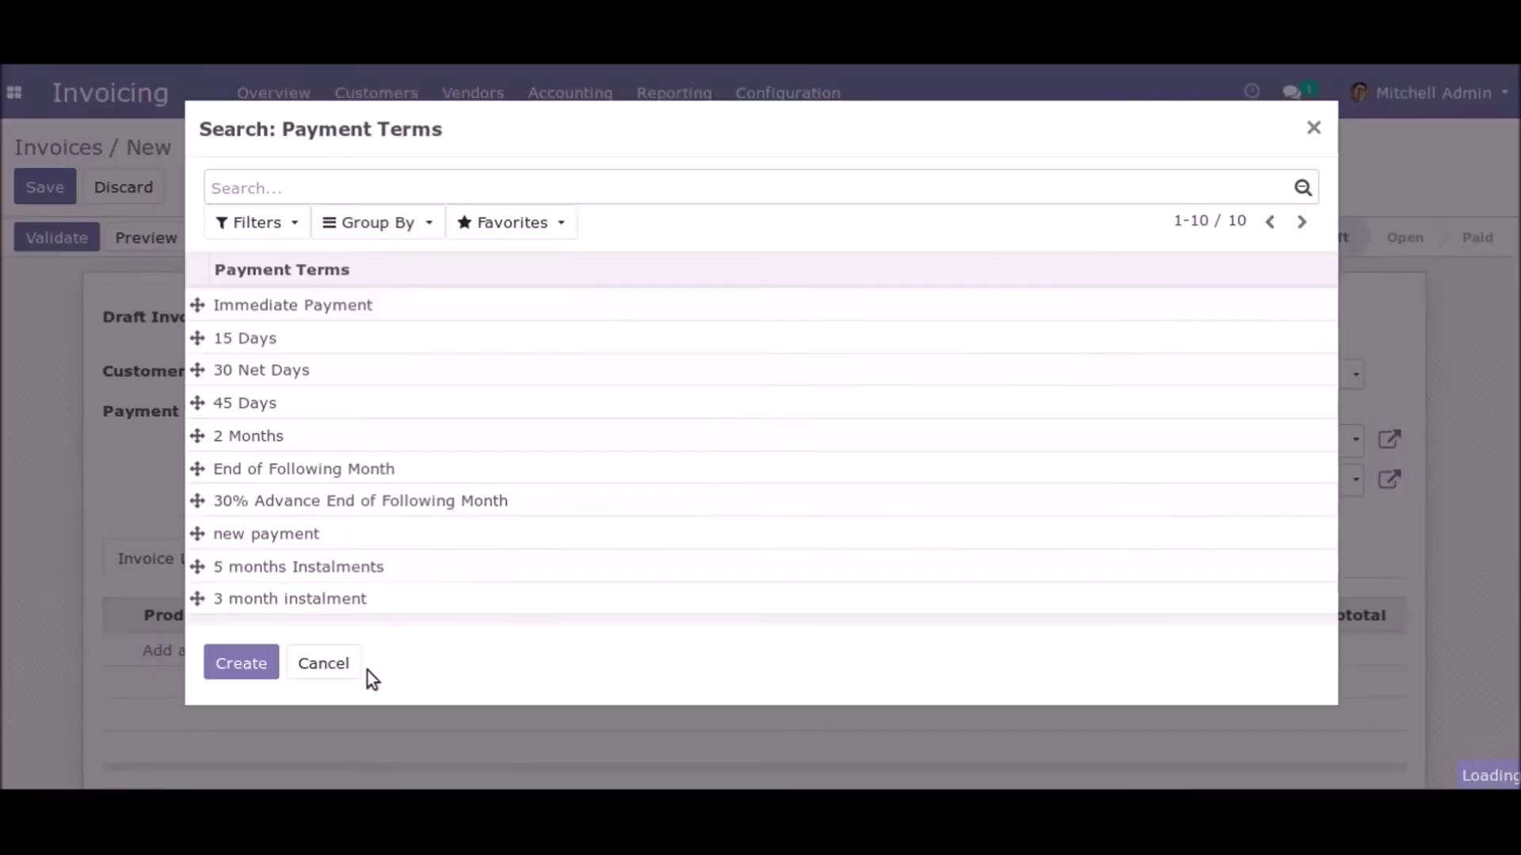
left_click(275, 599)
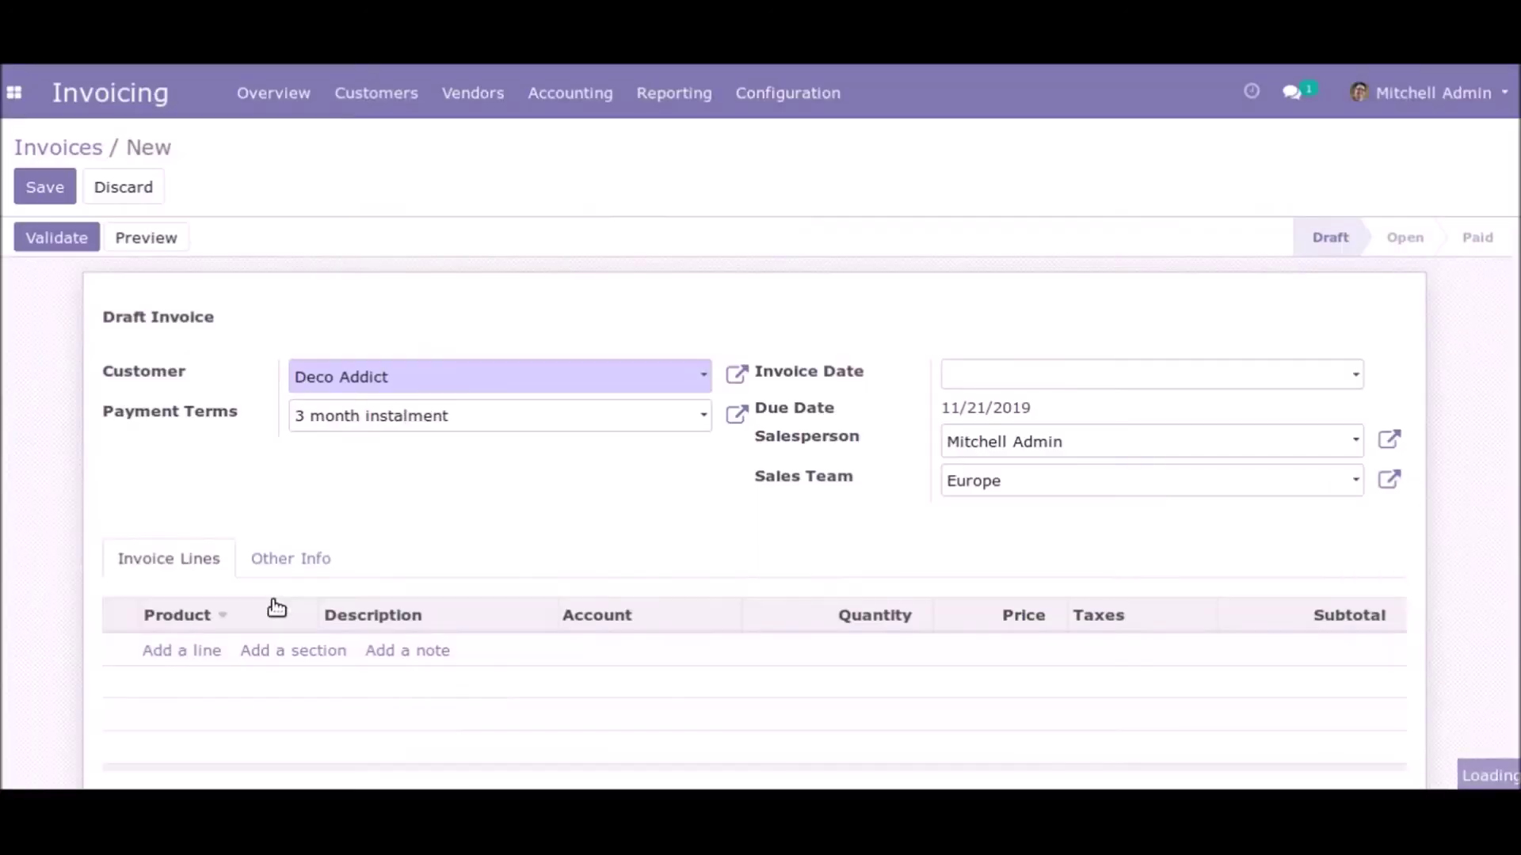
left_click(190, 651)
Add an invoice line for one [E-COM07] Large Cabinet
left_click(198, 653)
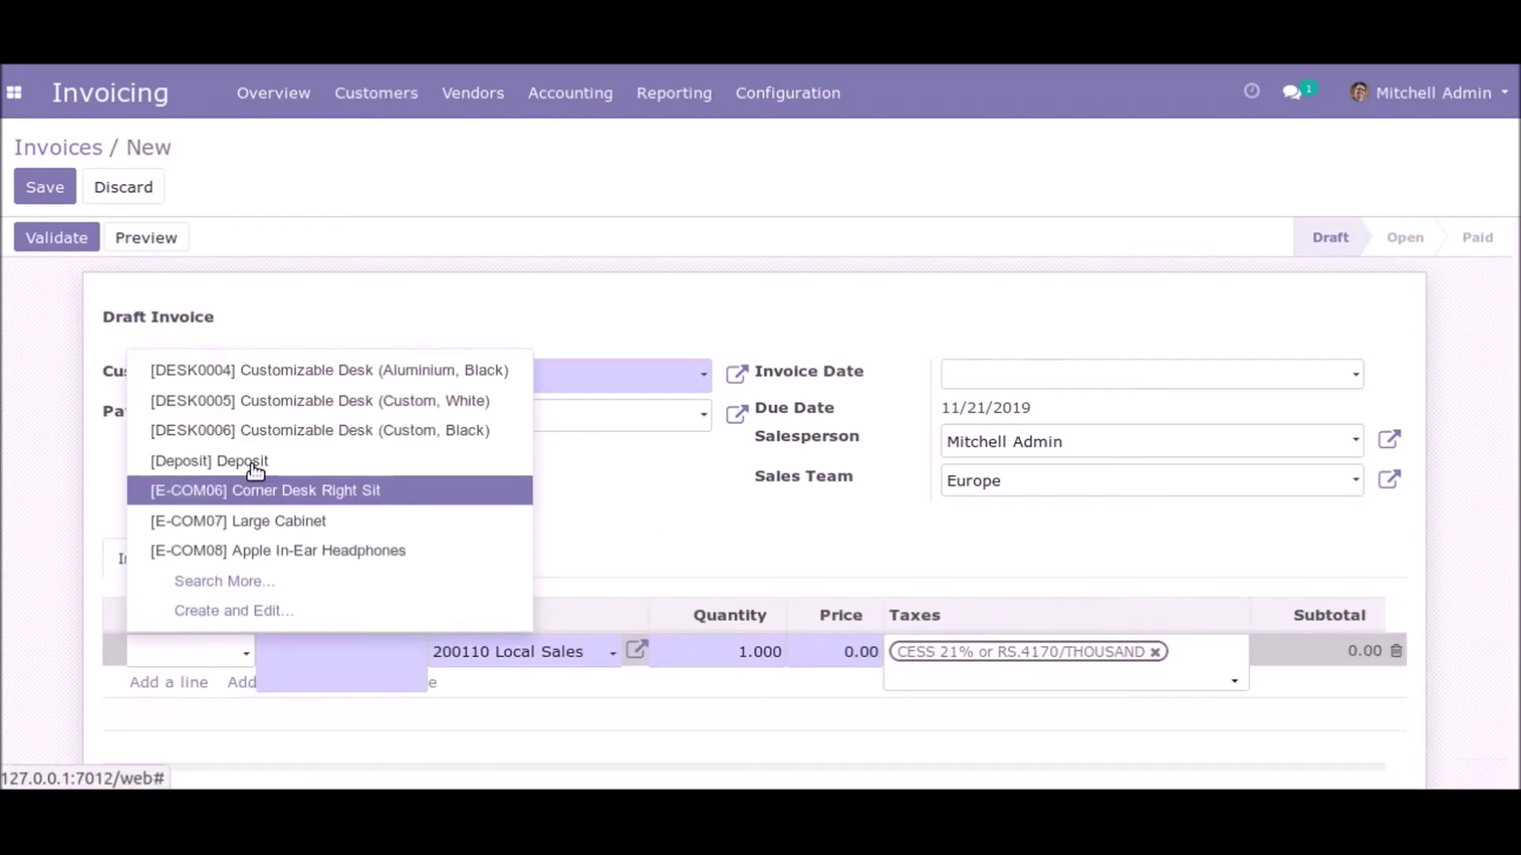
left_click(253, 537)
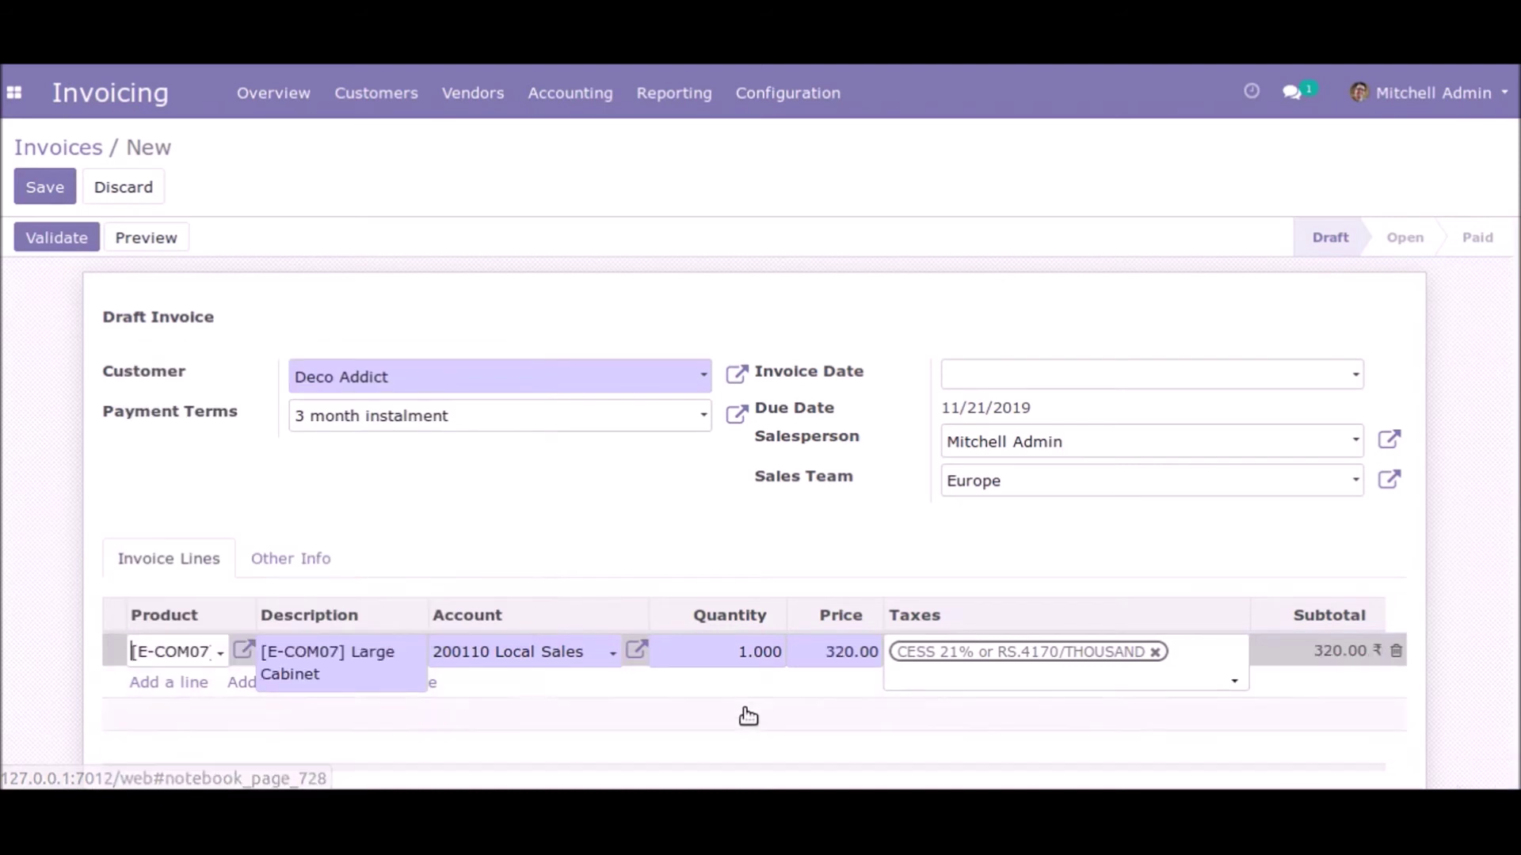
left_click(820, 652)
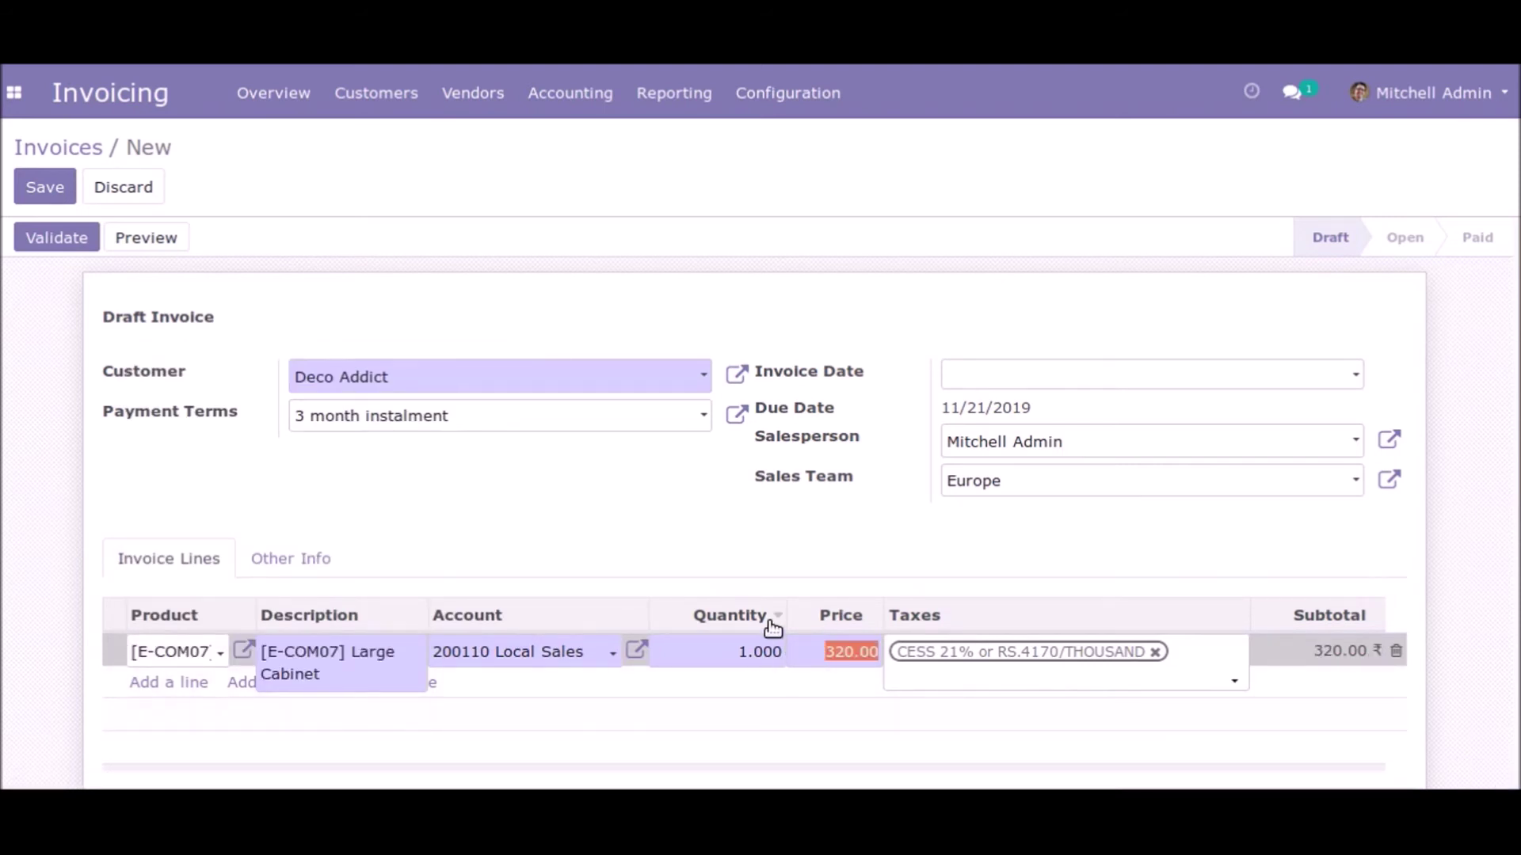
left_click(579, 529)
Save and validate the invoice, then view its journal entry from Other Info
left_click(42, 190)
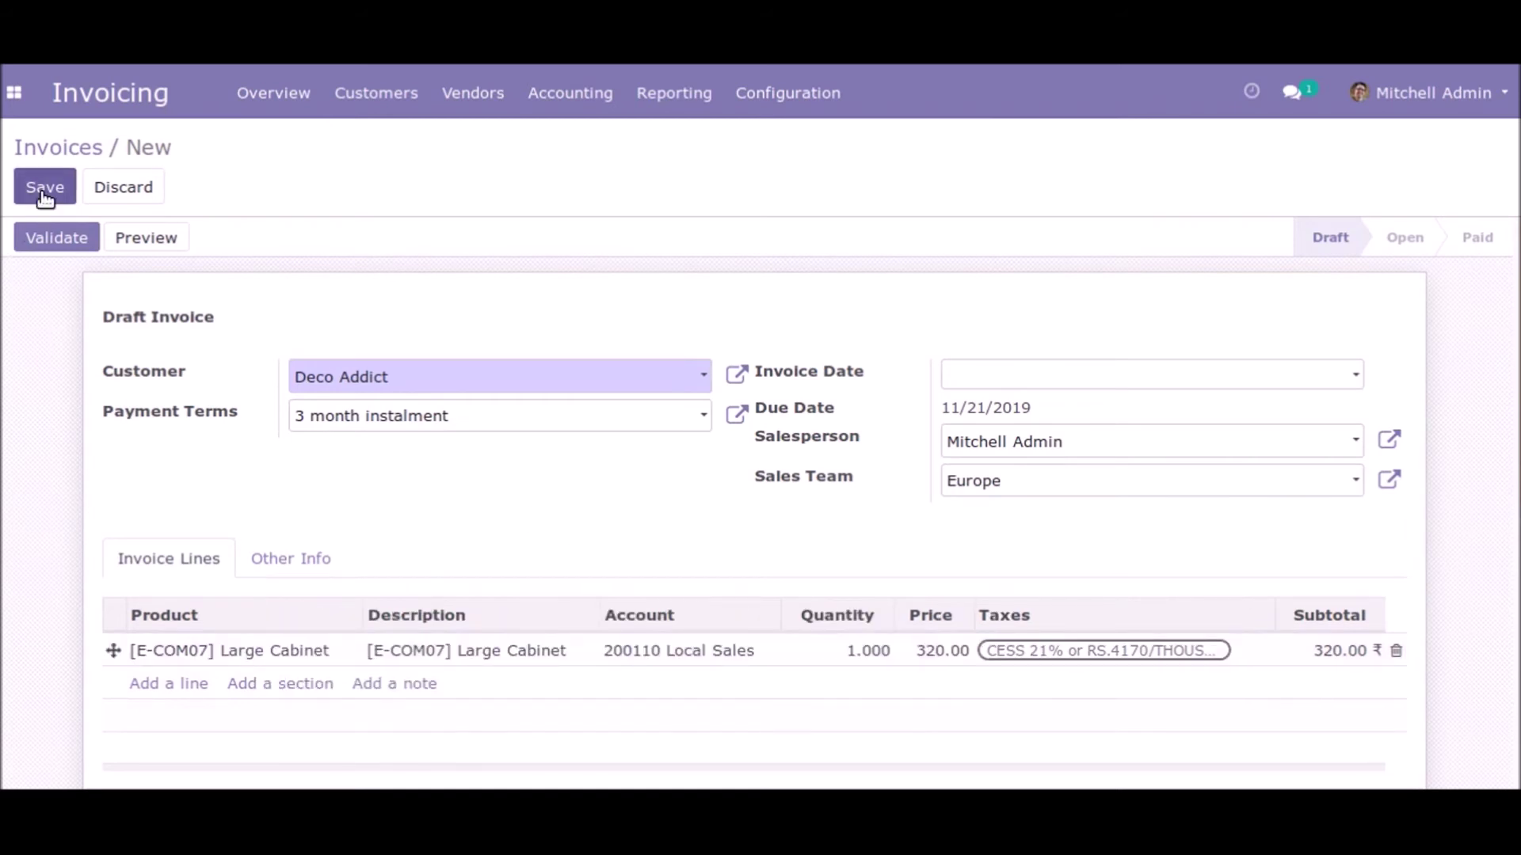
left_click(30, 241)
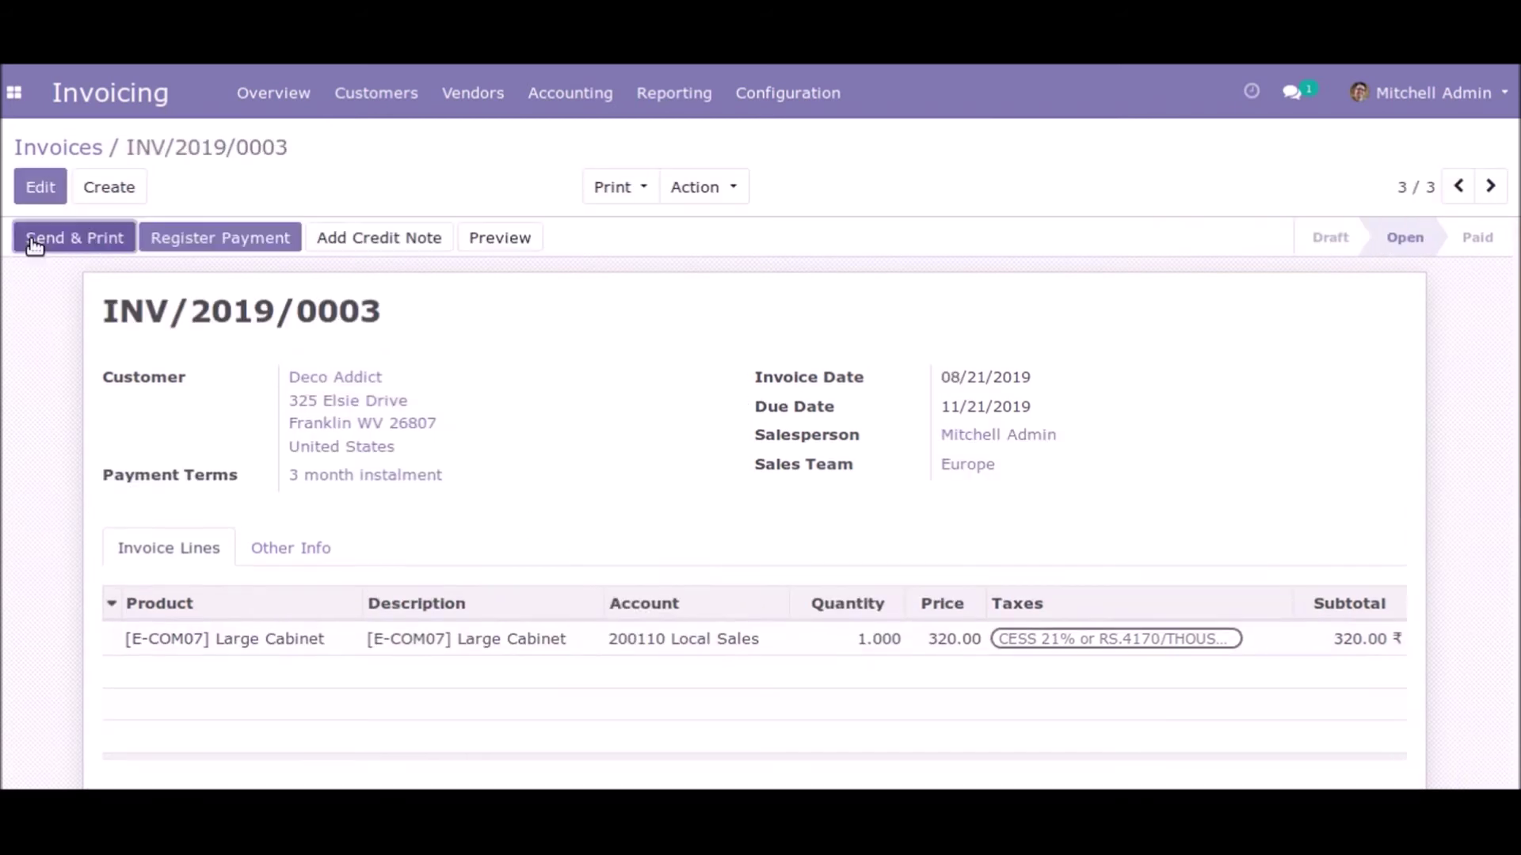
left_click(292, 553)
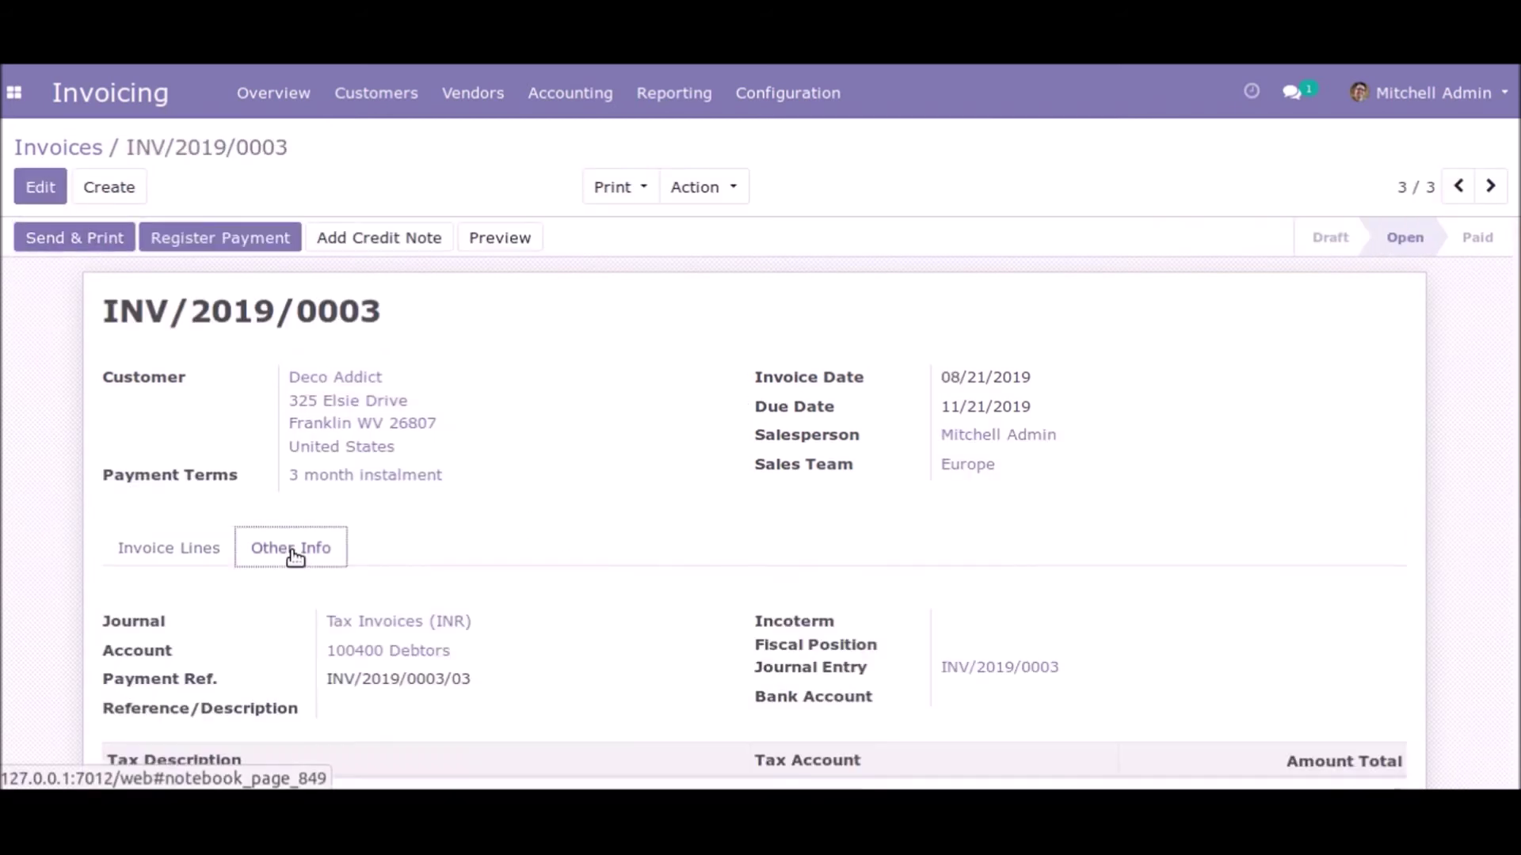
left_click(1007, 667)
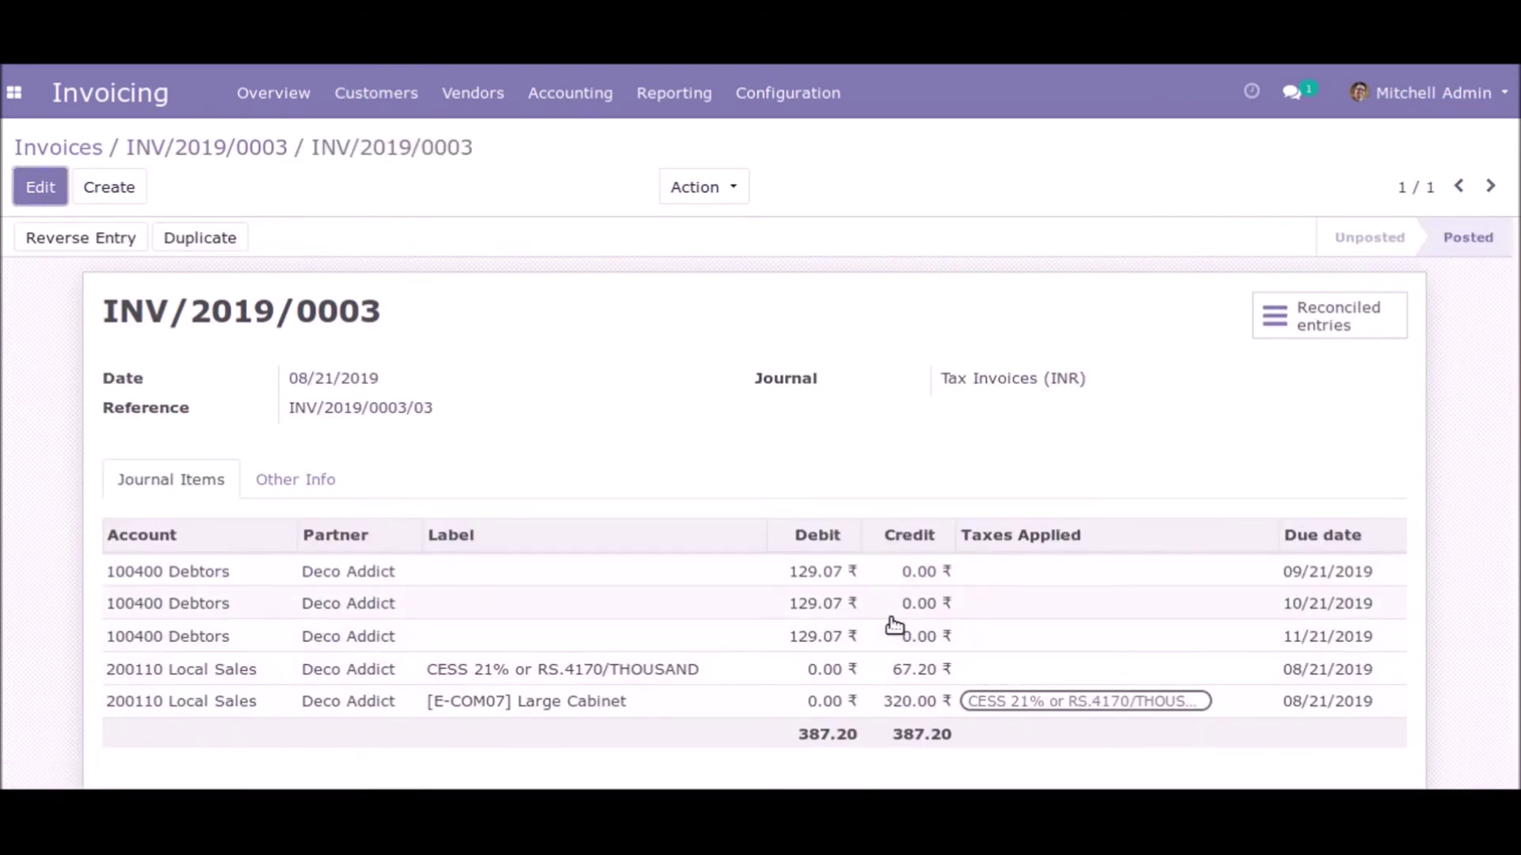
scroll(891, 628, "down", 1)
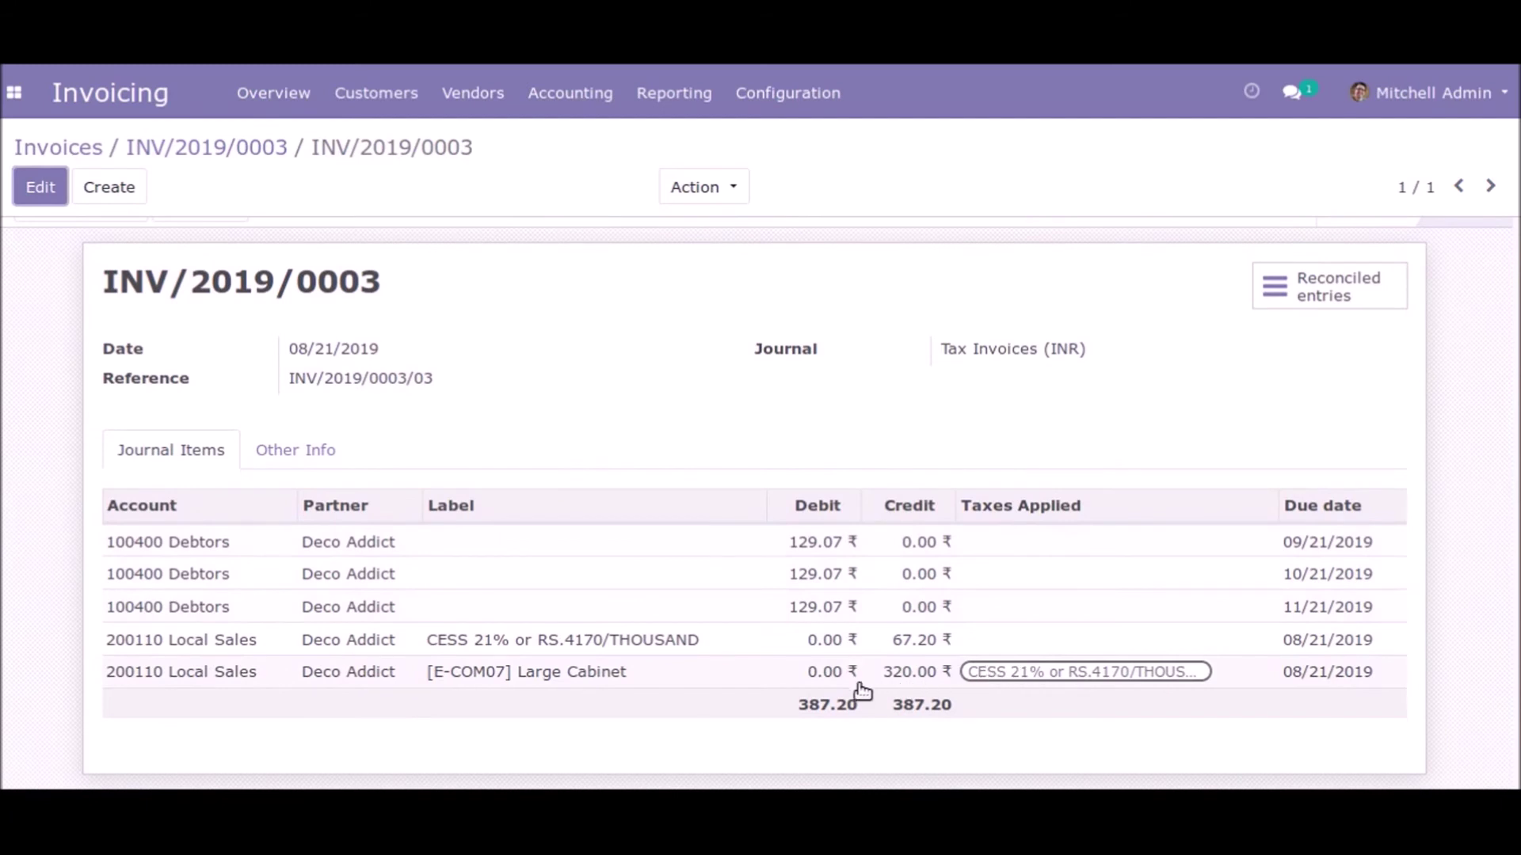